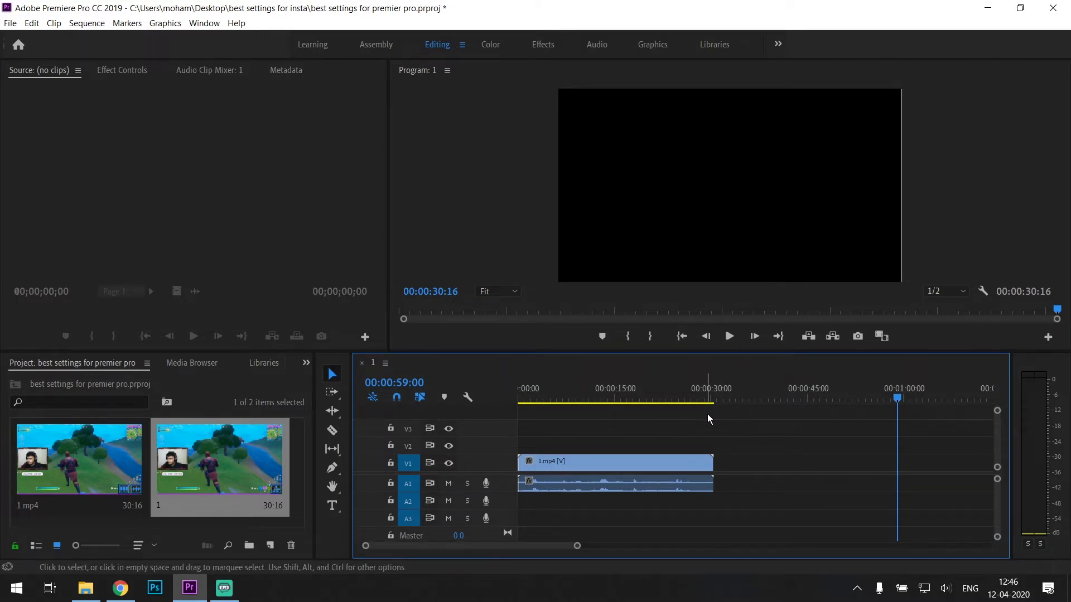
- Leave the sequence timecode unchanged and open File > Export > Media
click(413, 384)
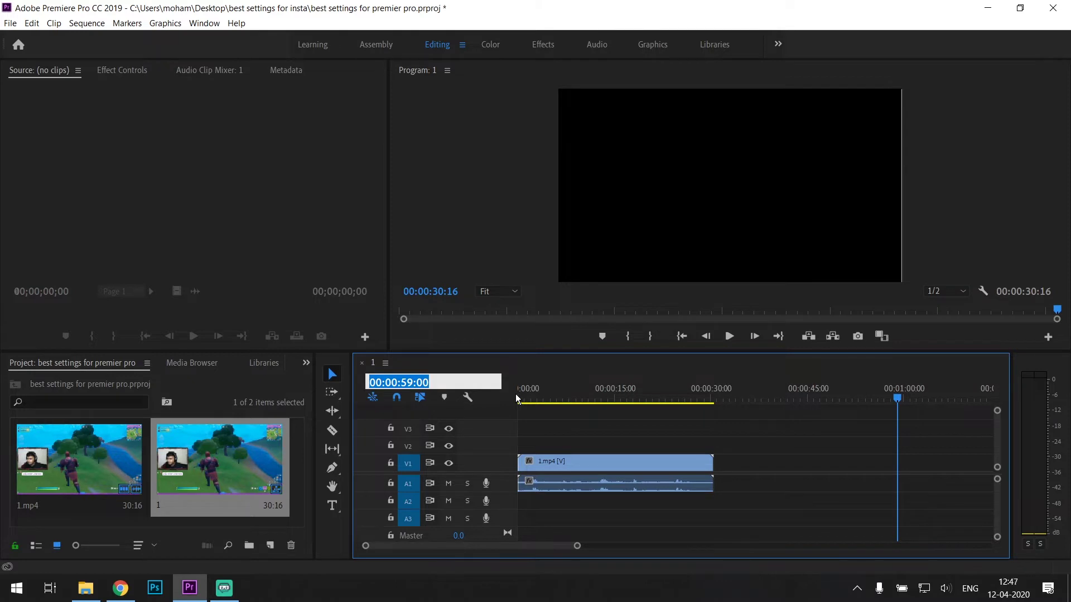
click(715, 419)
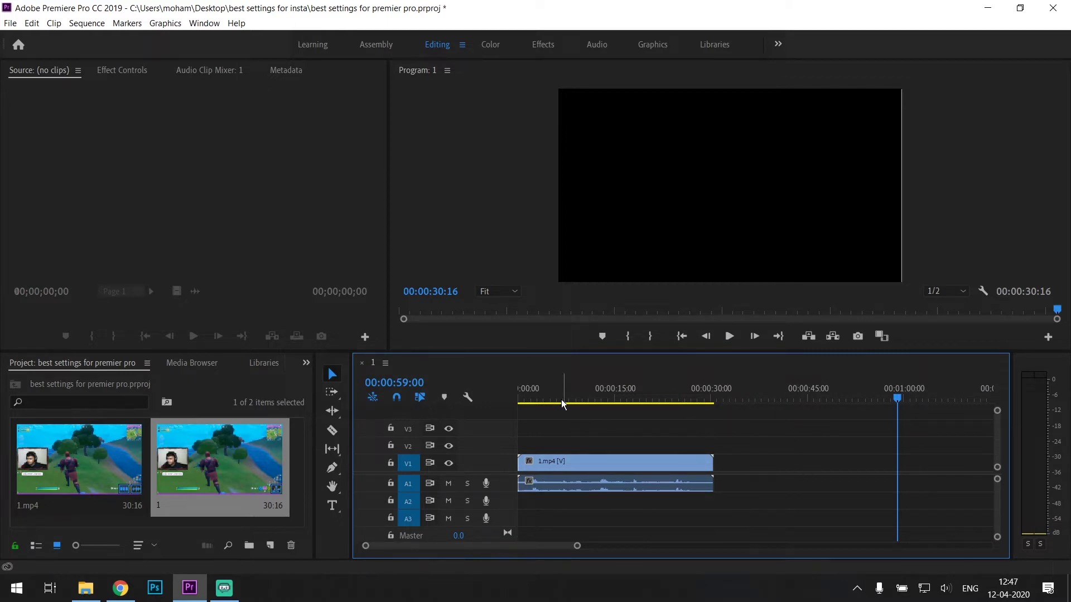
click(10, 23)
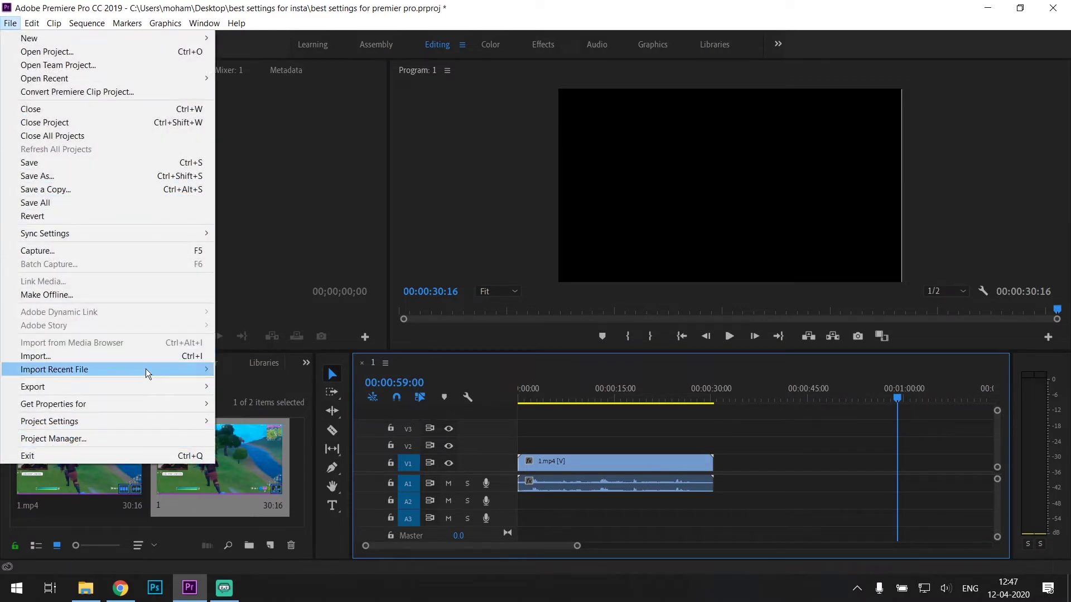
mouse_move(156, 384)
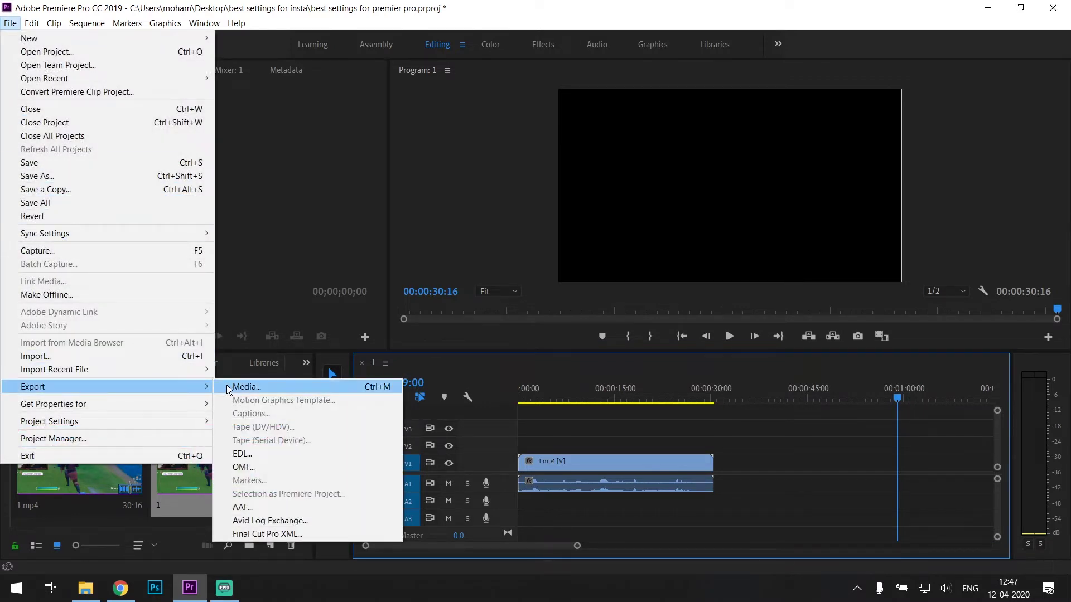
click(307, 387)
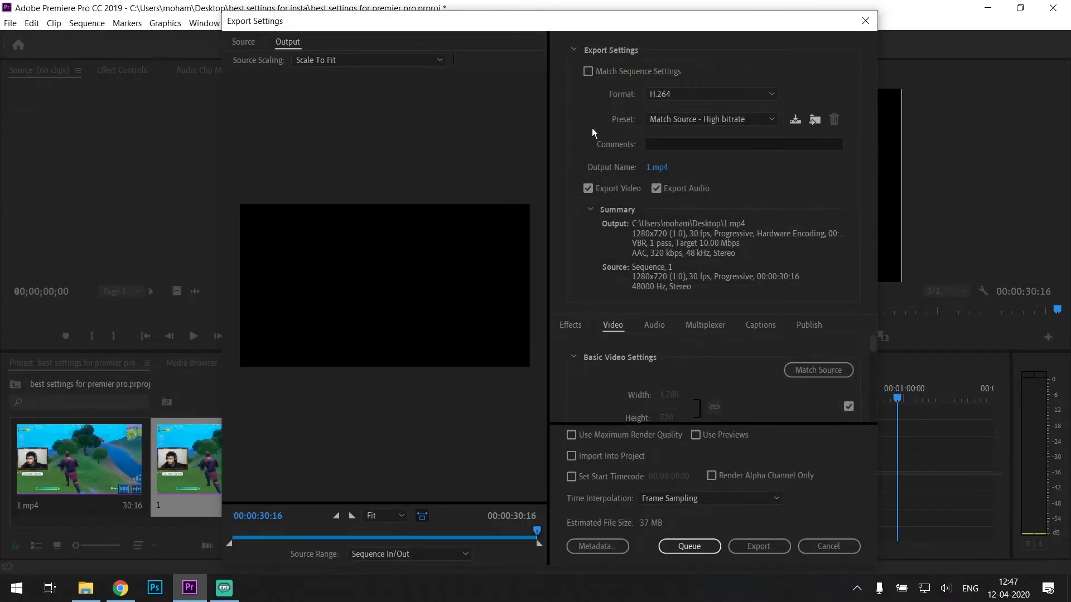
- Keep H.264 as the export format and bring up the output file's Save As dialog
click(718, 91)
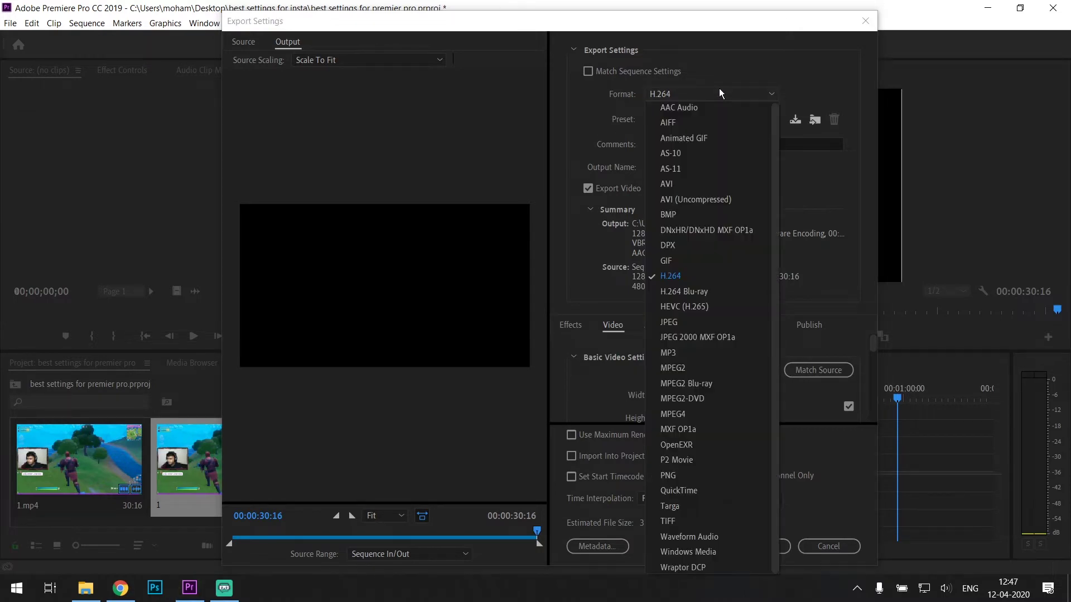
click(714, 274)
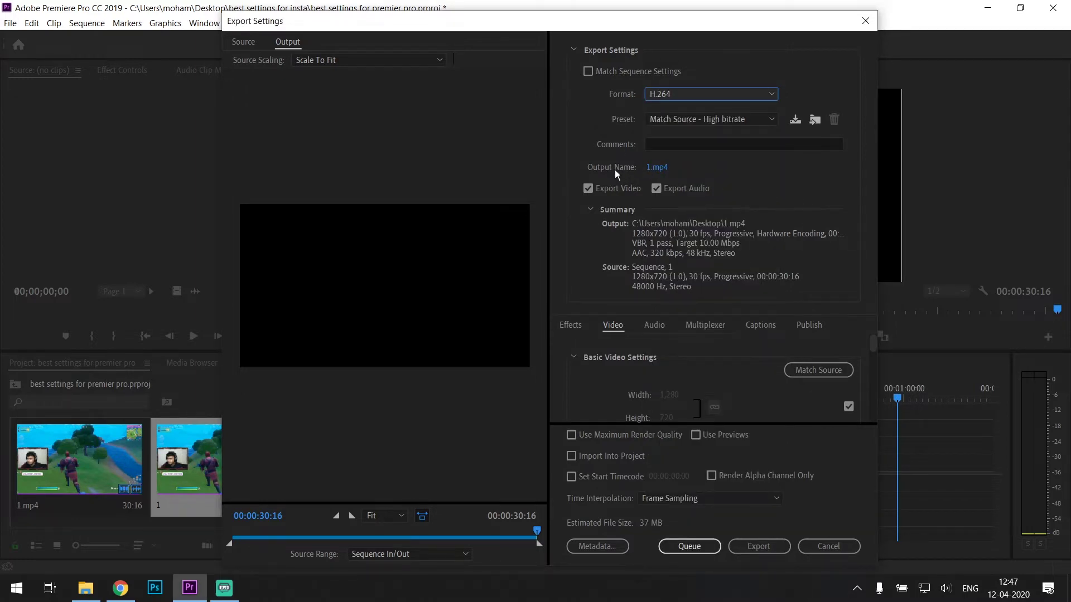
click(663, 168)
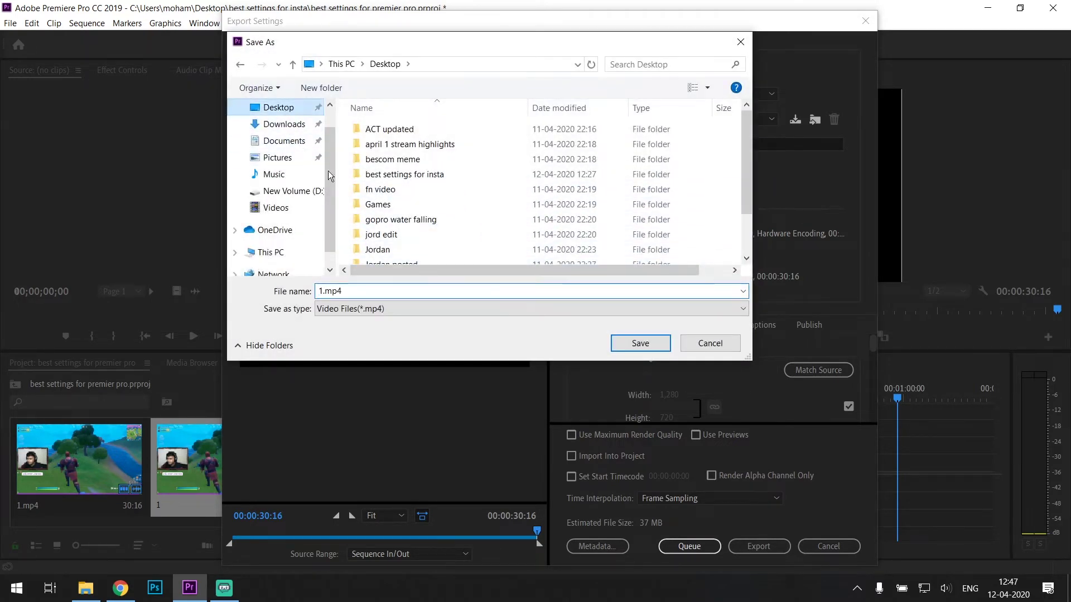
- Rename the output file to 'stream best export' and save it on the Desktop
double_click(400, 286)
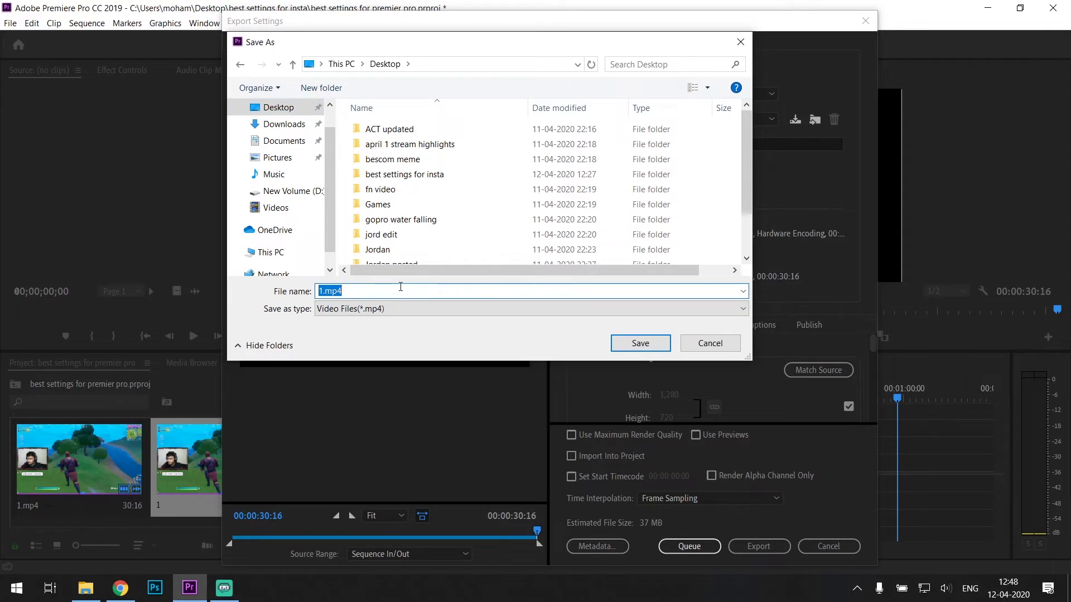
text(stream best ex)
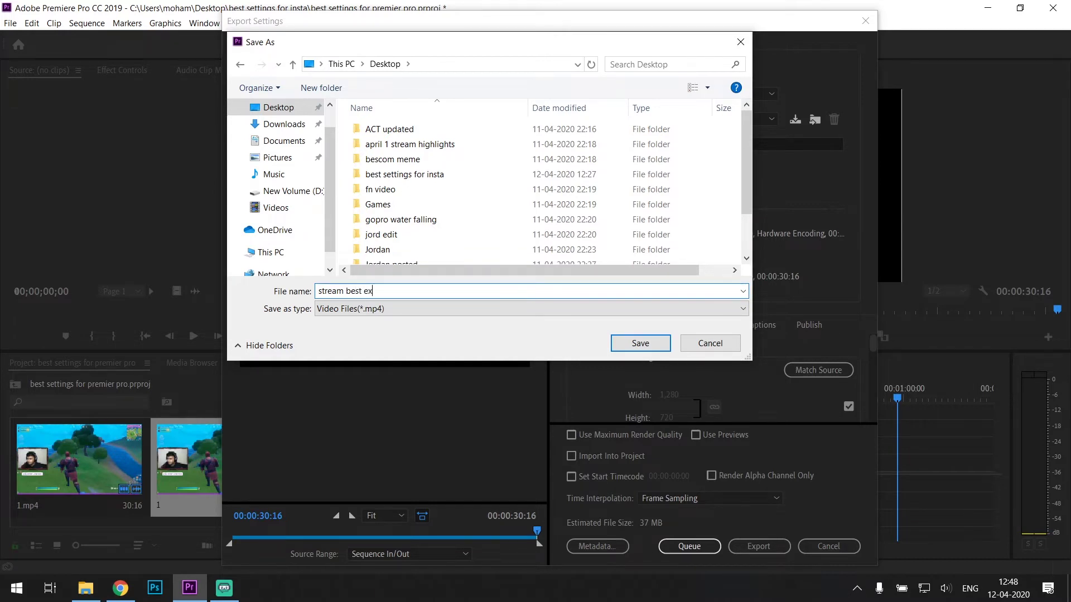
text(port)
click(620, 343)
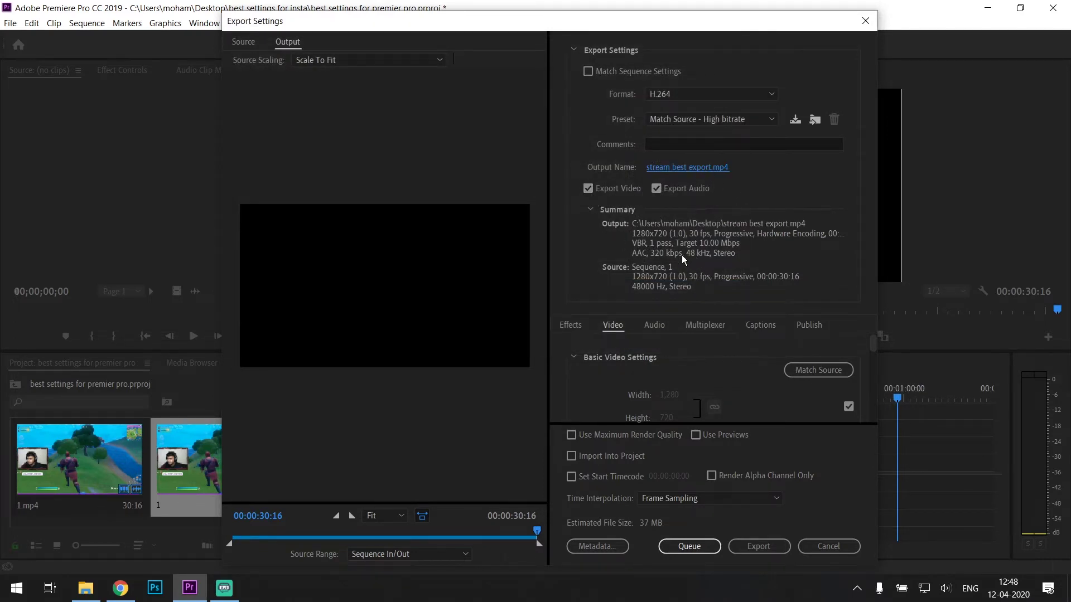
- Keep the frame size at 1280x720, confirming the 720 height, and relink it to the source
scroll(673, 365, down, 1)
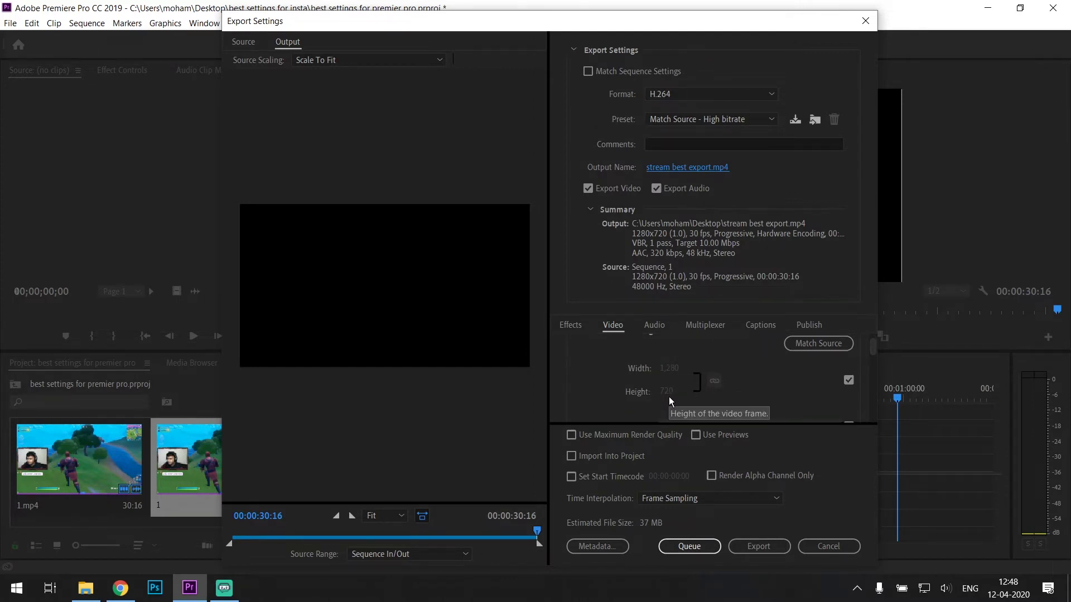
click(848, 381)
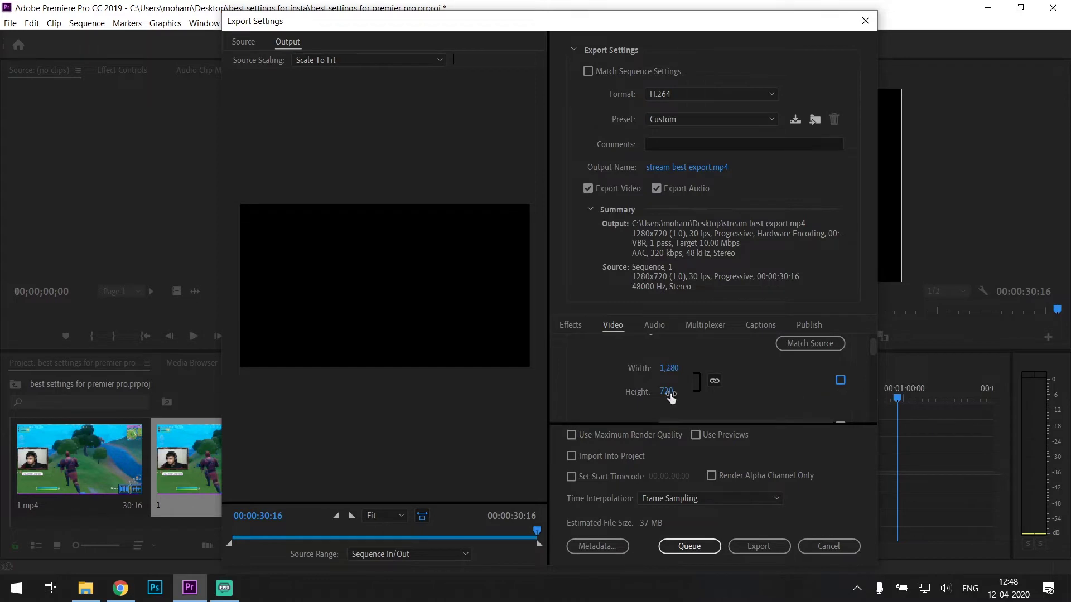
click(670, 392)
click(783, 375)
click(840, 381)
- Keep the frame rate at 30 fps and relink it to the source
scroll(782, 378, down, 1)
scroll(780, 375, down, 1)
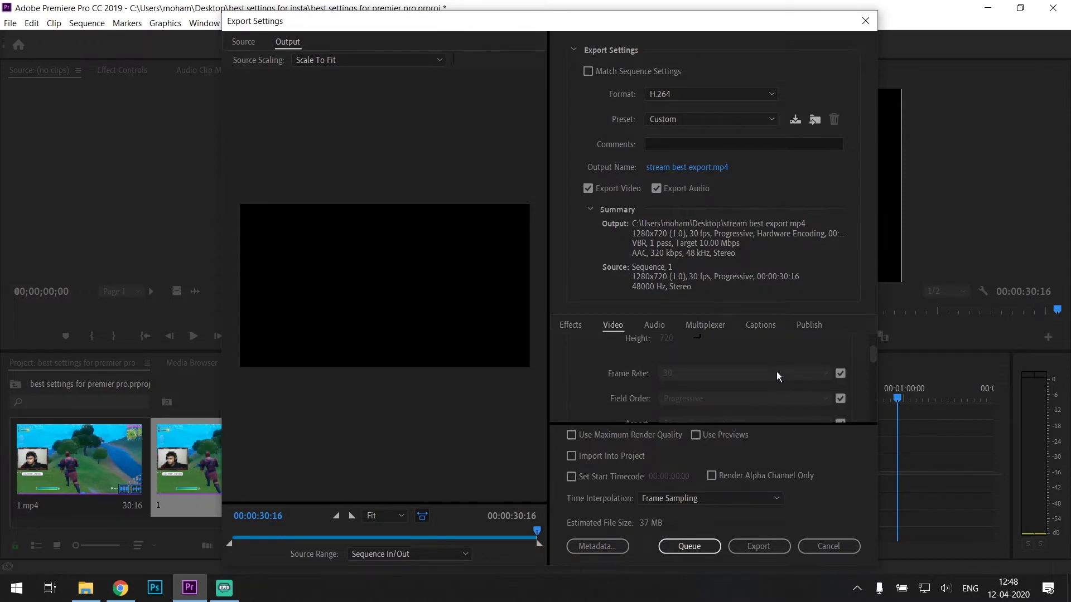
click(840, 373)
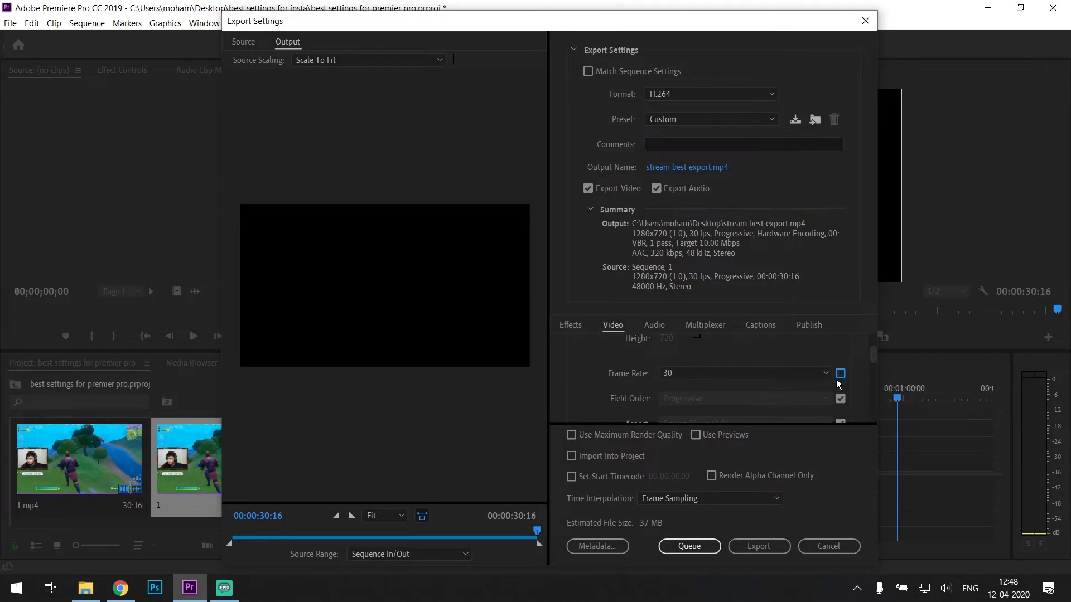
click(791, 377)
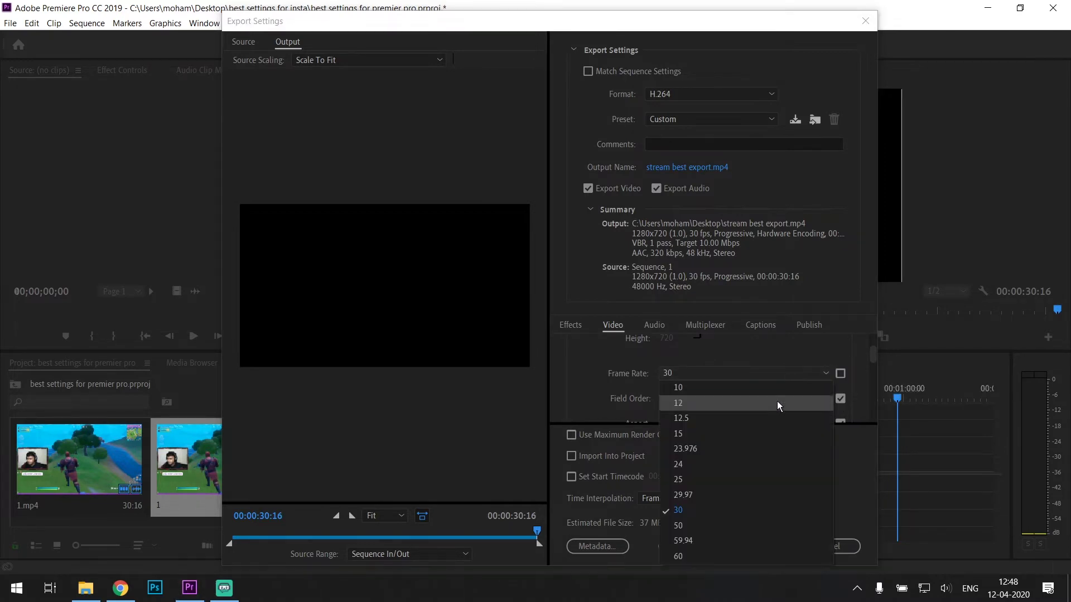
click(731, 506)
click(840, 373)
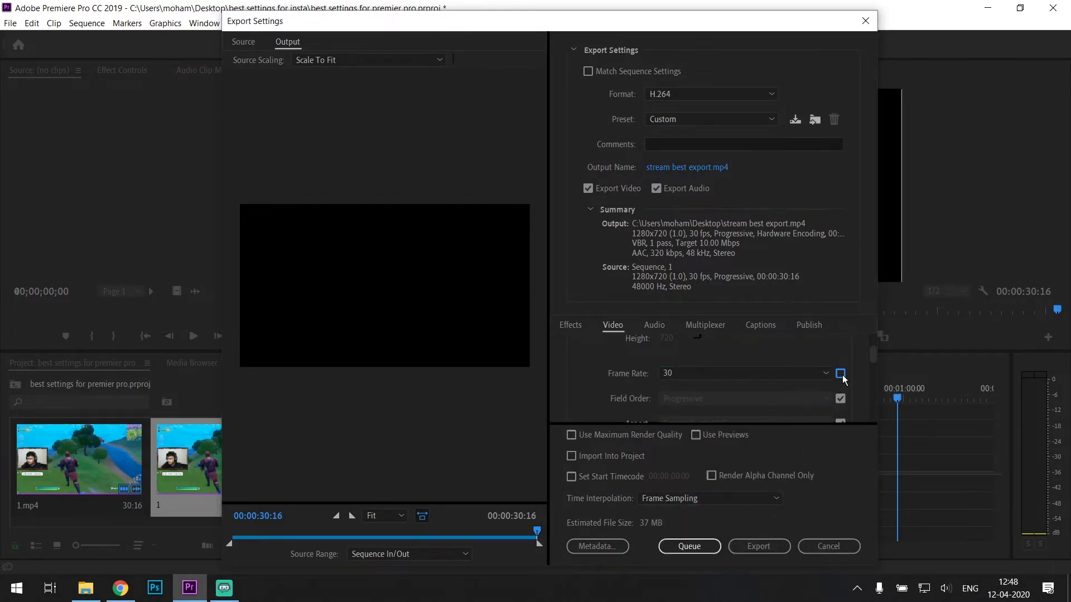
- Enable Render at Maximum Depth and scroll down to Bitrate Settings
scroll(637, 377, down, 1)
scroll(683, 382, down, 1)
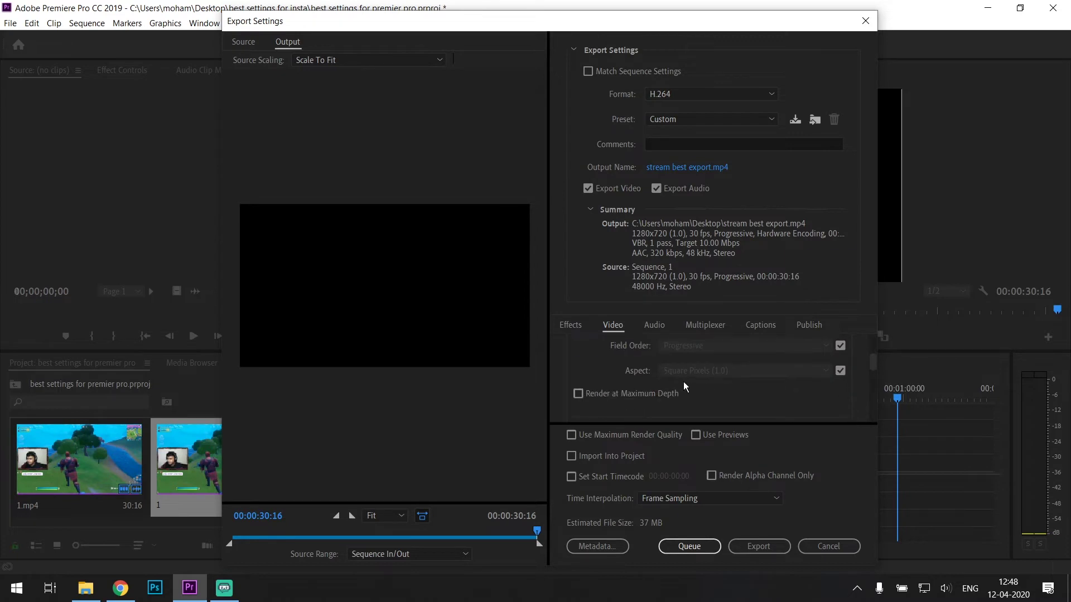
scroll(653, 376, down, 1)
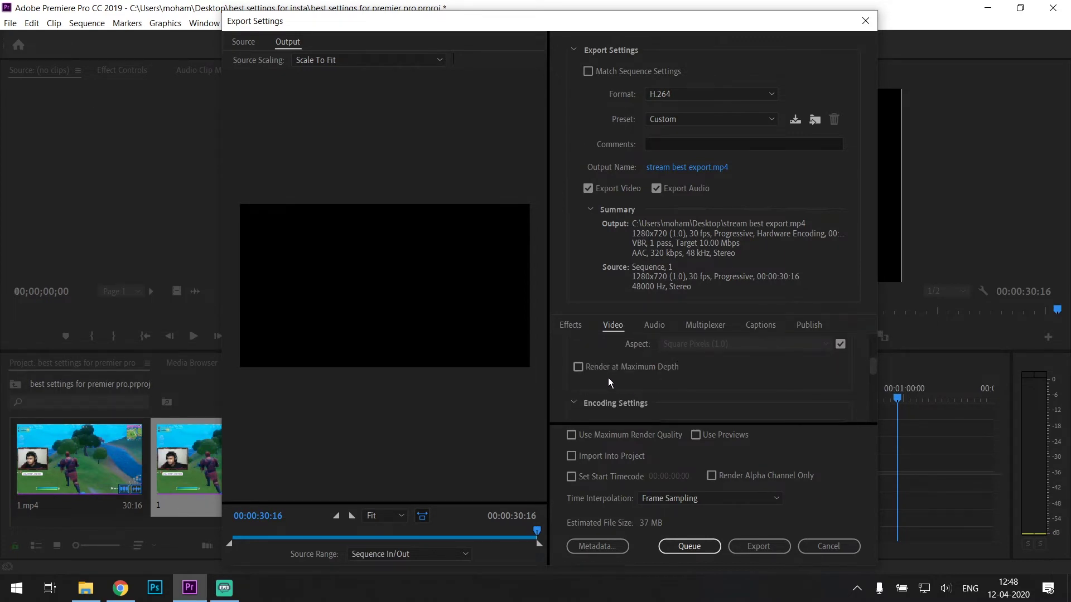
click(579, 366)
scroll(679, 380, down, 3)
scroll(671, 379, down, 4)
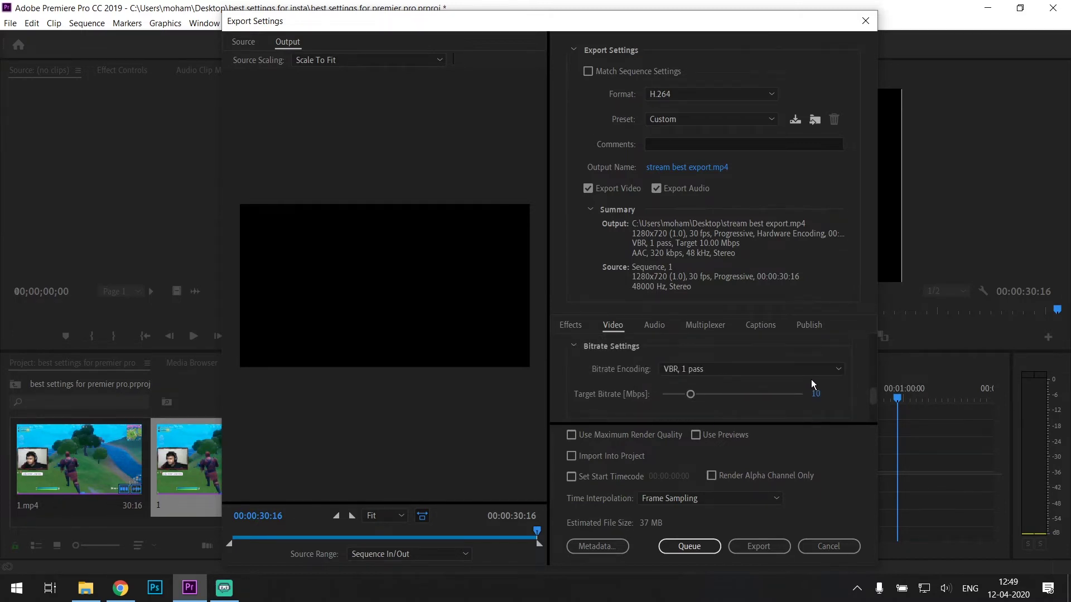
- Set bitrate encoding to VBR, 2 pass, with target 10 Mbps and maximum 15 Mbps
click(834, 372)
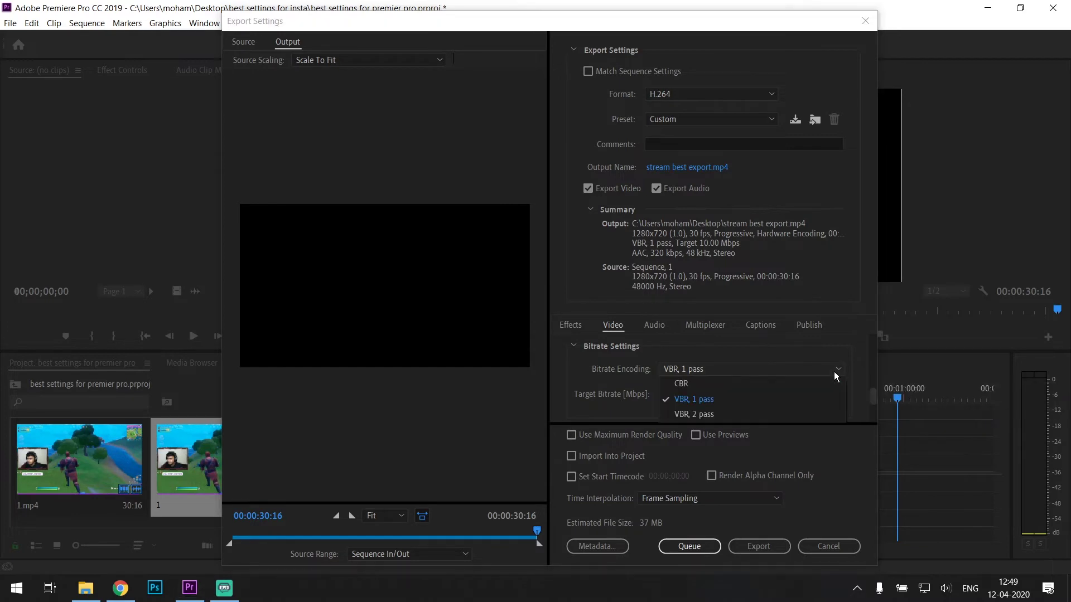
click(794, 413)
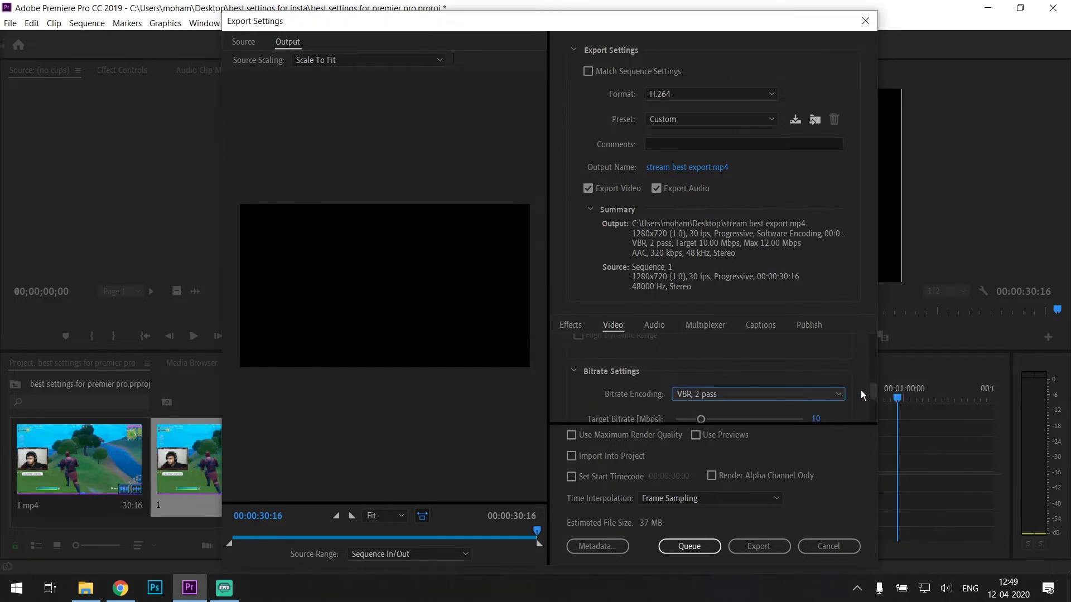
drag(872, 388, 872, 394)
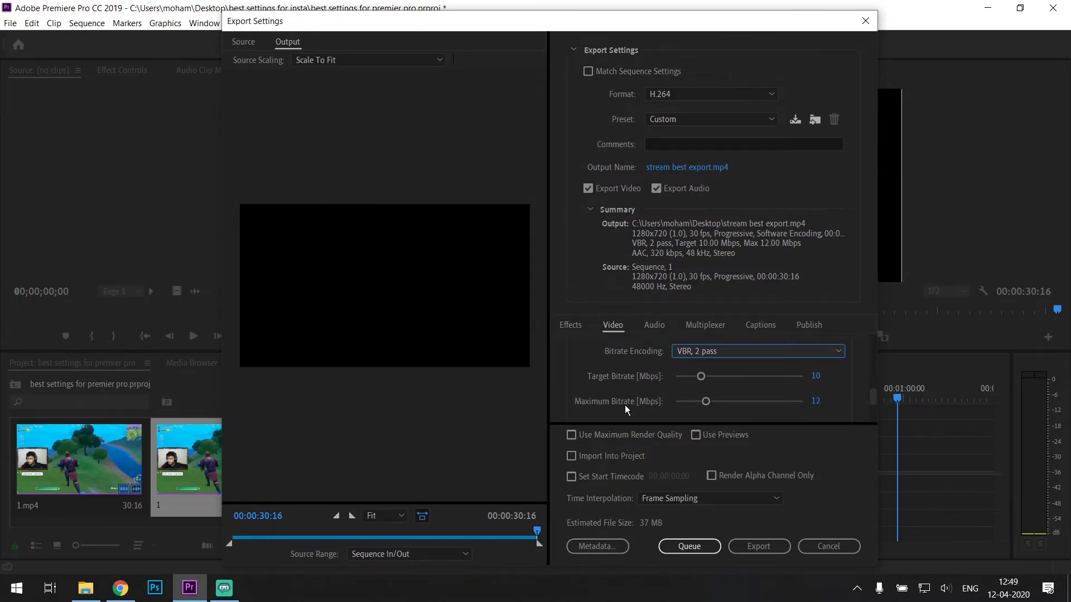
click(818, 376)
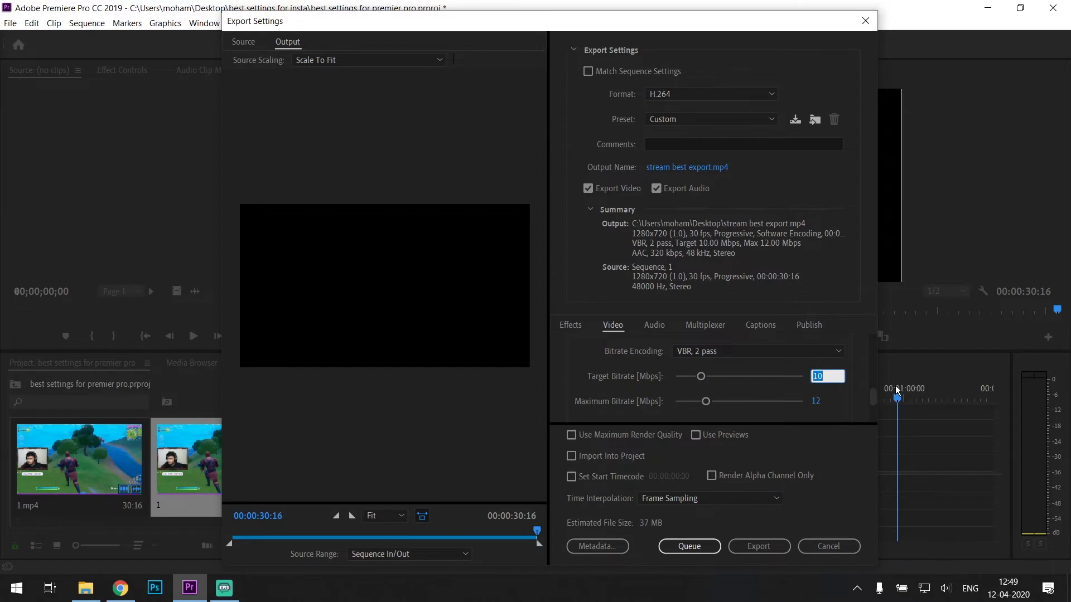
text(10)
click(818, 402)
text(15)
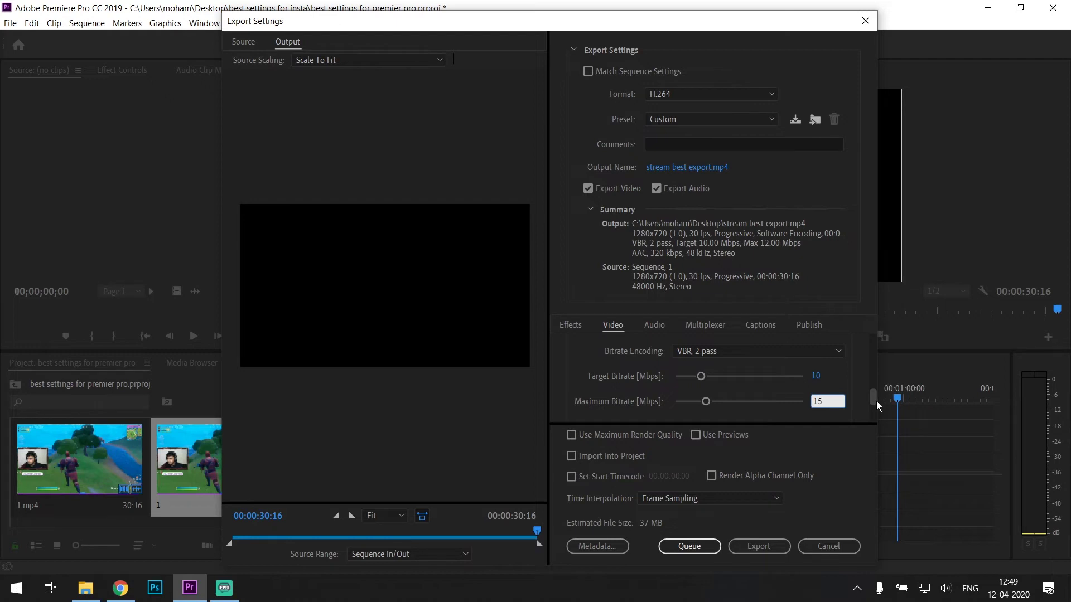
key(Return)
scroll(851, 387, down, 5)
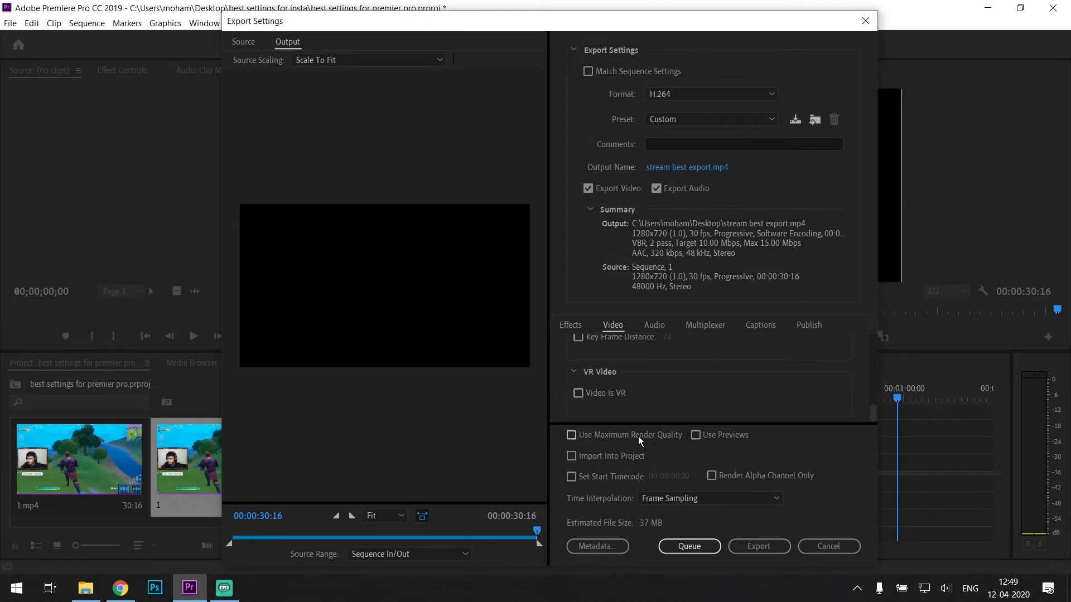
- Turn on Use Maximum Render Quality and set Source Range to Entire Sequence
click(572, 434)
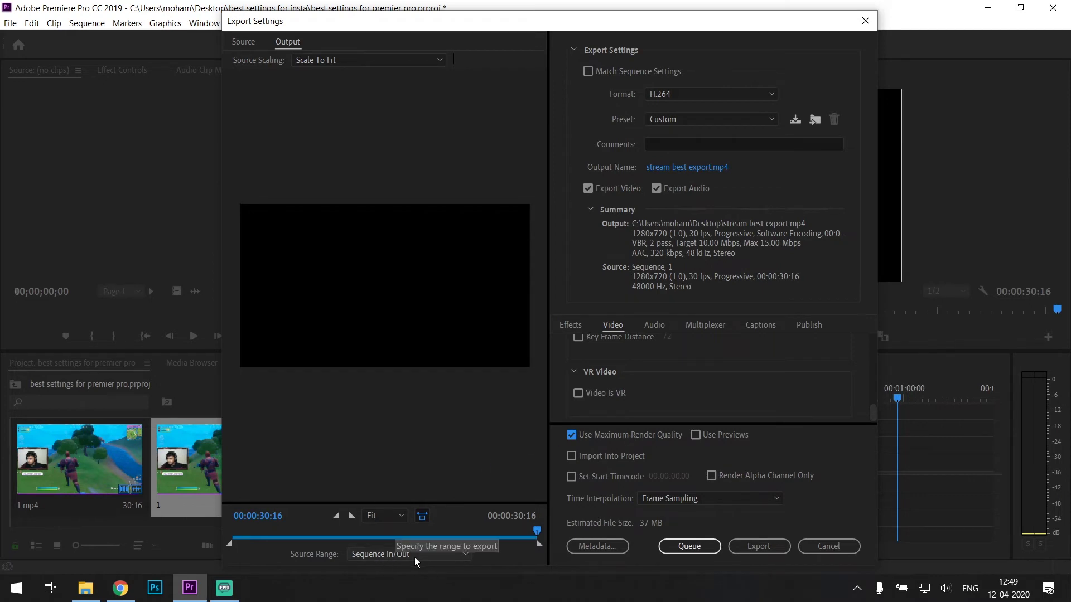
click(441, 557)
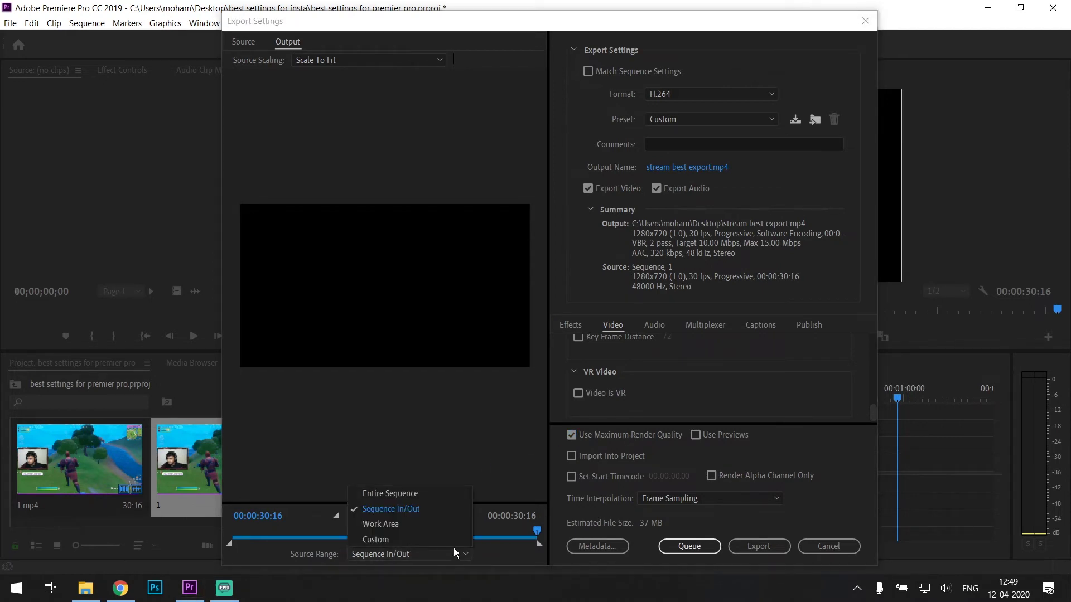
click(433, 498)
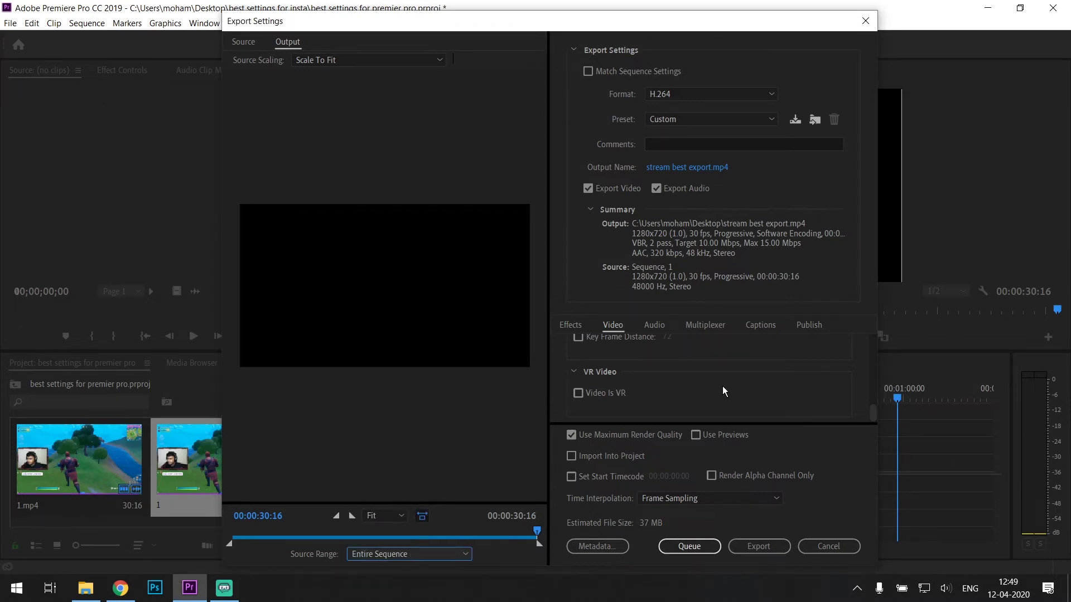
- Begin saving the current export settings as a new preset
scroll(757, 381, up, 3)
scroll(814, 380, down, 3)
click(795, 118)
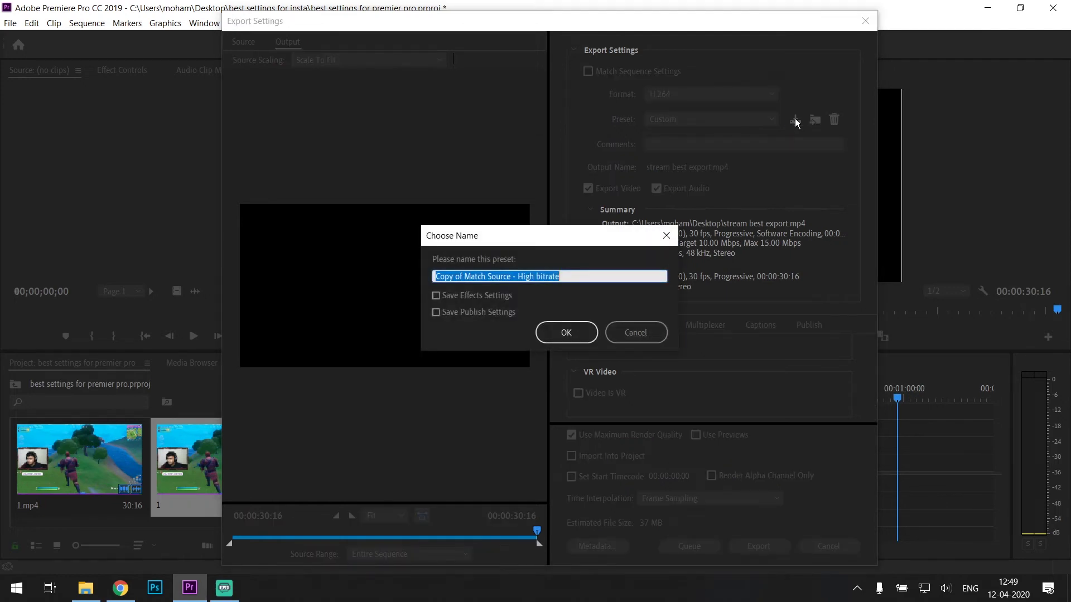
- Save the preset as 'Instagram Settings video' with Save Publish Settings included
text(I)
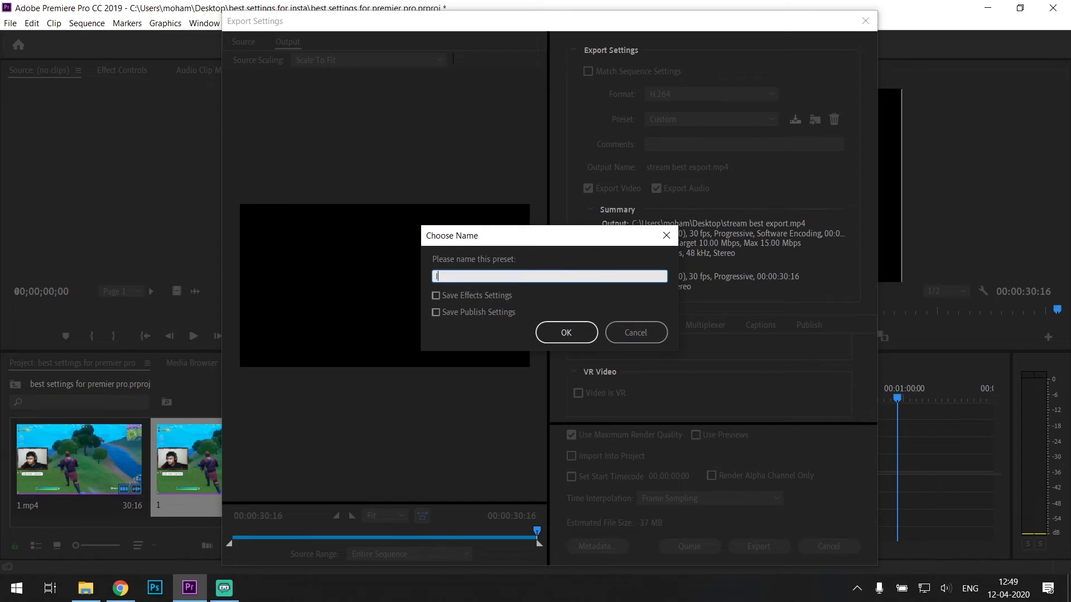
text(nstagram Settings video)
click(478, 313)
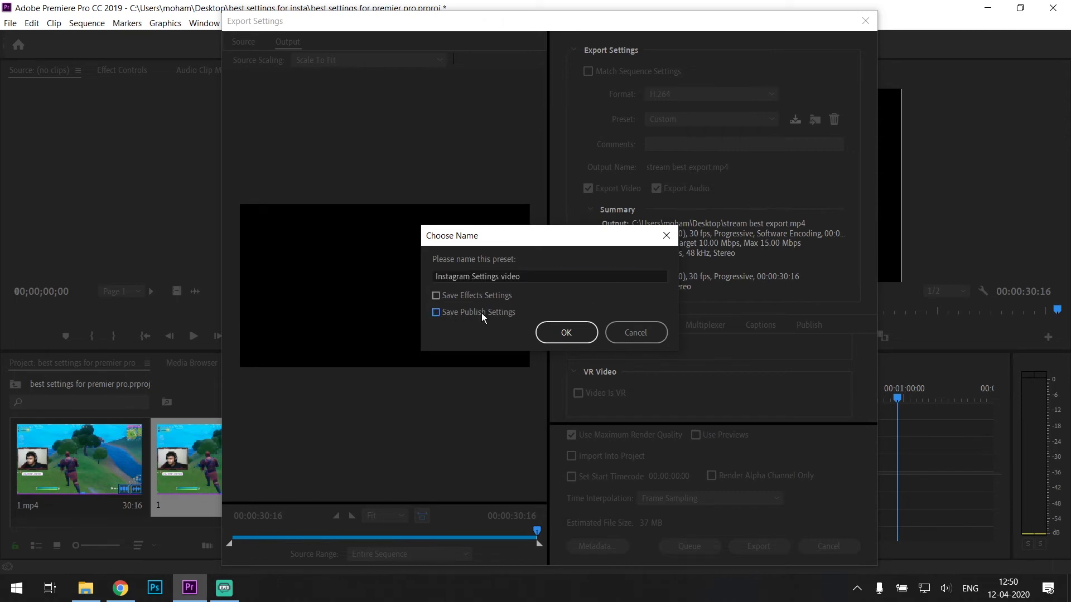
click(564, 332)
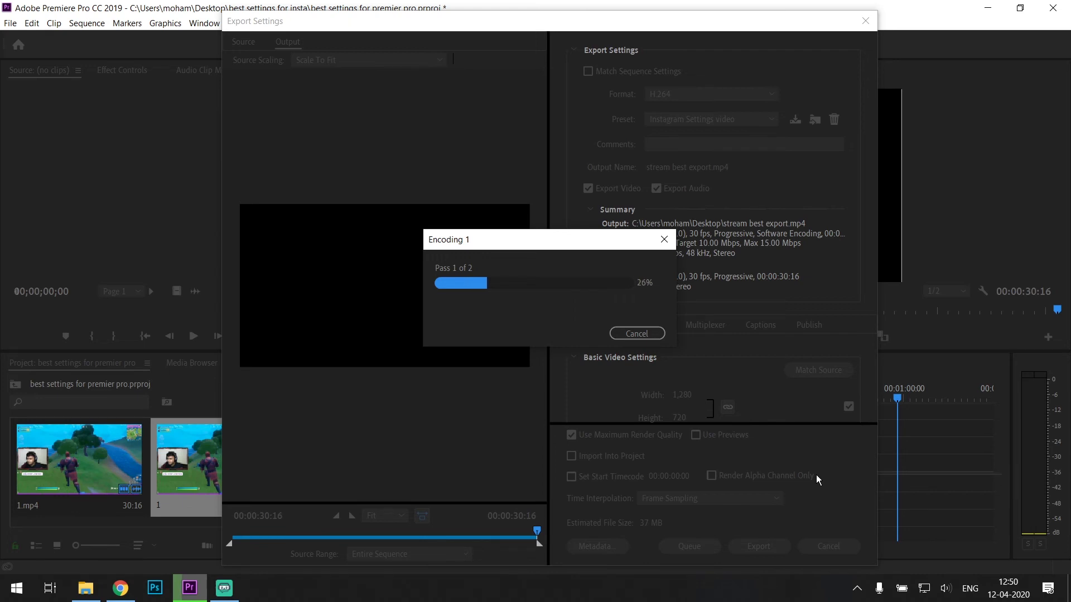
- Cancel the running encode of stream best export.mp4
click(635, 334)
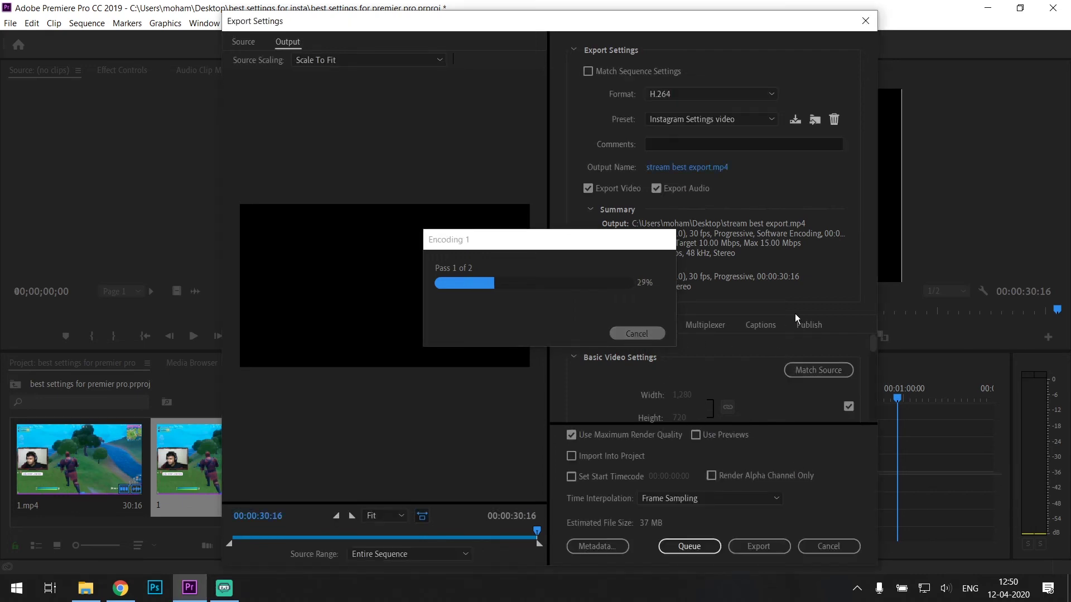
- Close Export Settings and reopen it via File > Export > Media
click(865, 21)
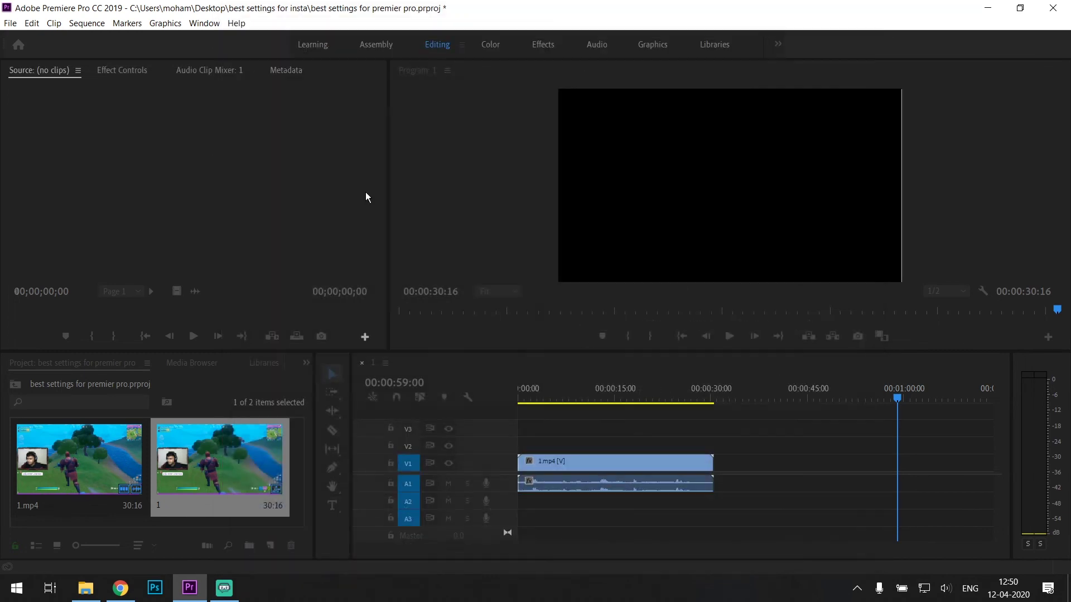
click(10, 23)
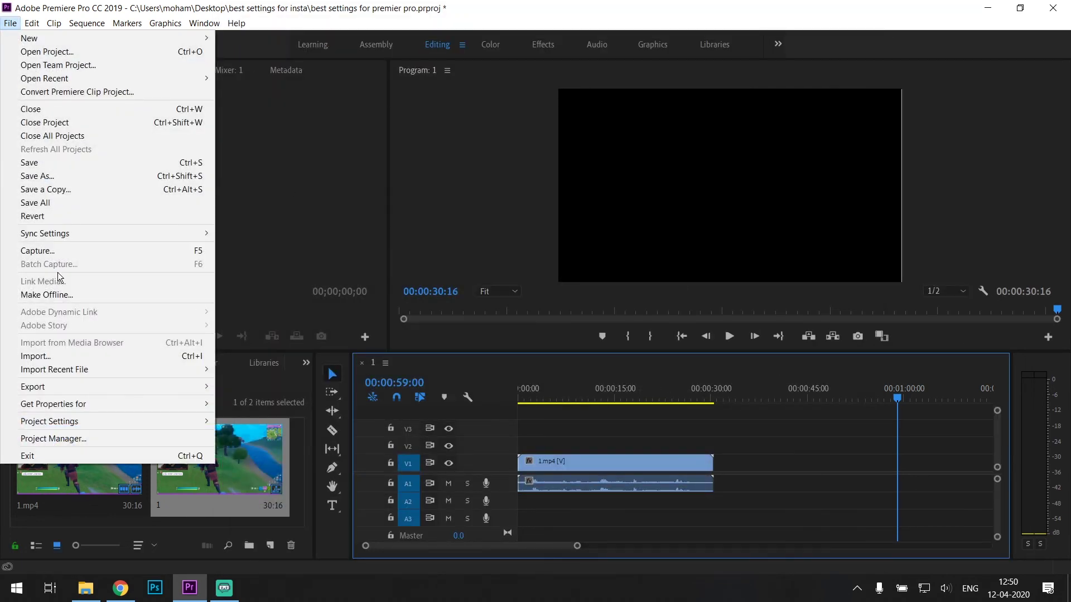
click(239, 386)
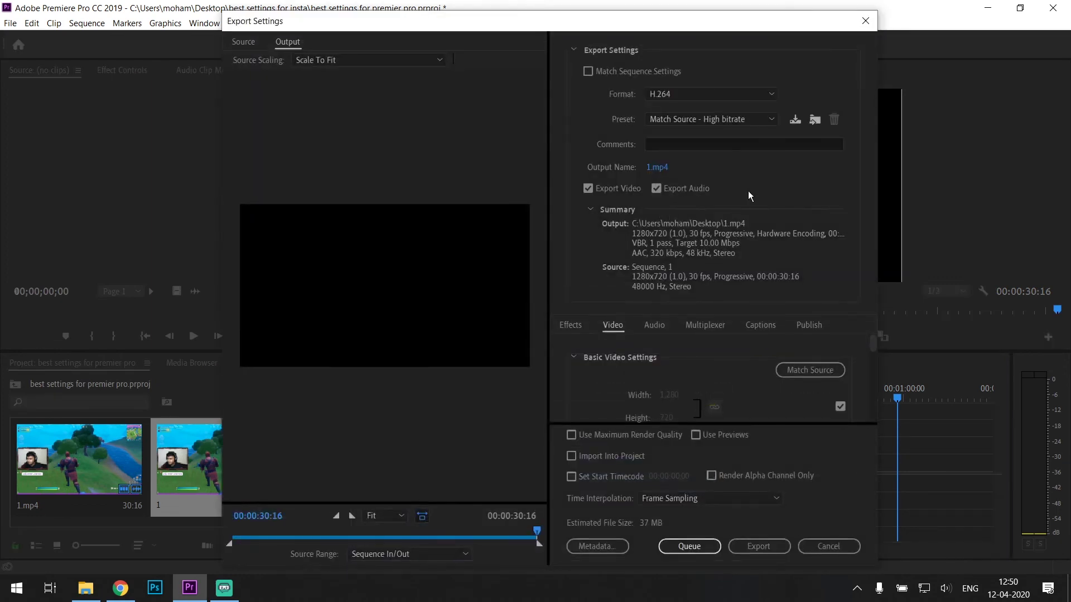
- Apply the saved 'Instagram Settings video' preset and review its settings
click(708, 117)
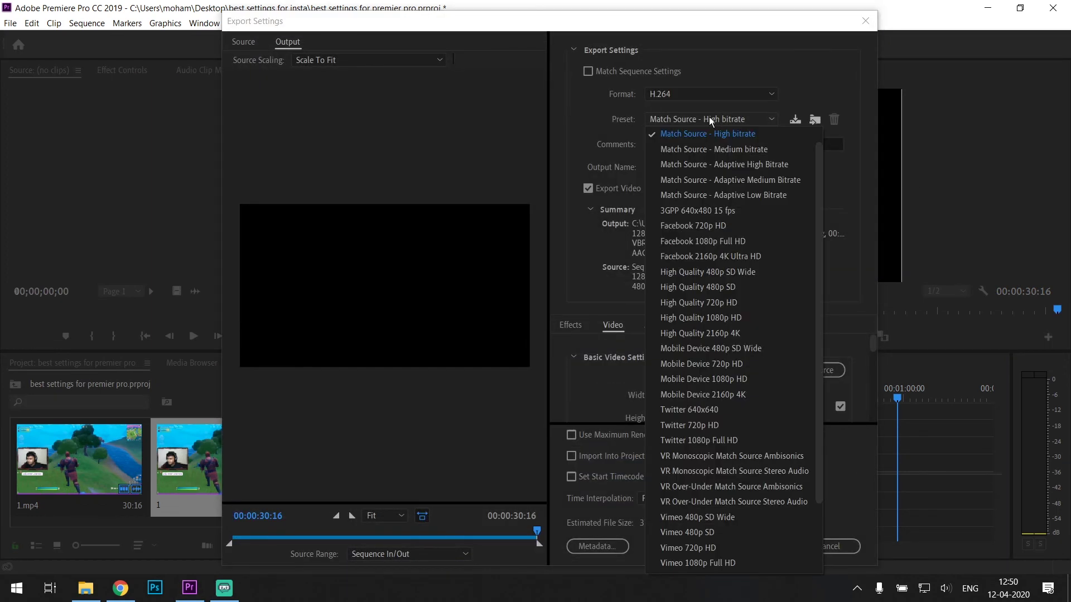
scroll(713, 168, up, 1)
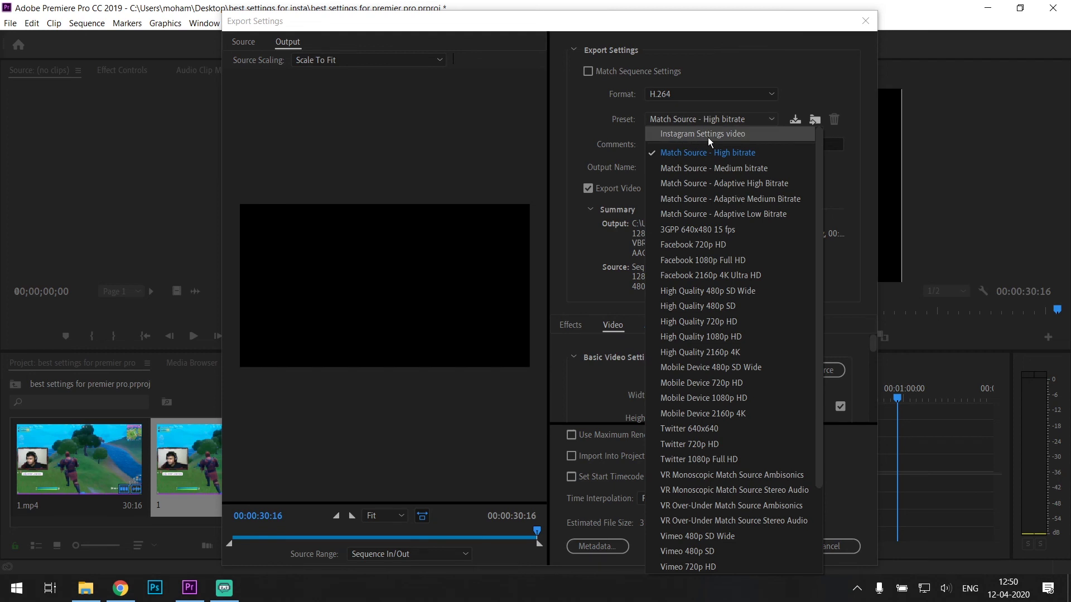
click(767, 135)
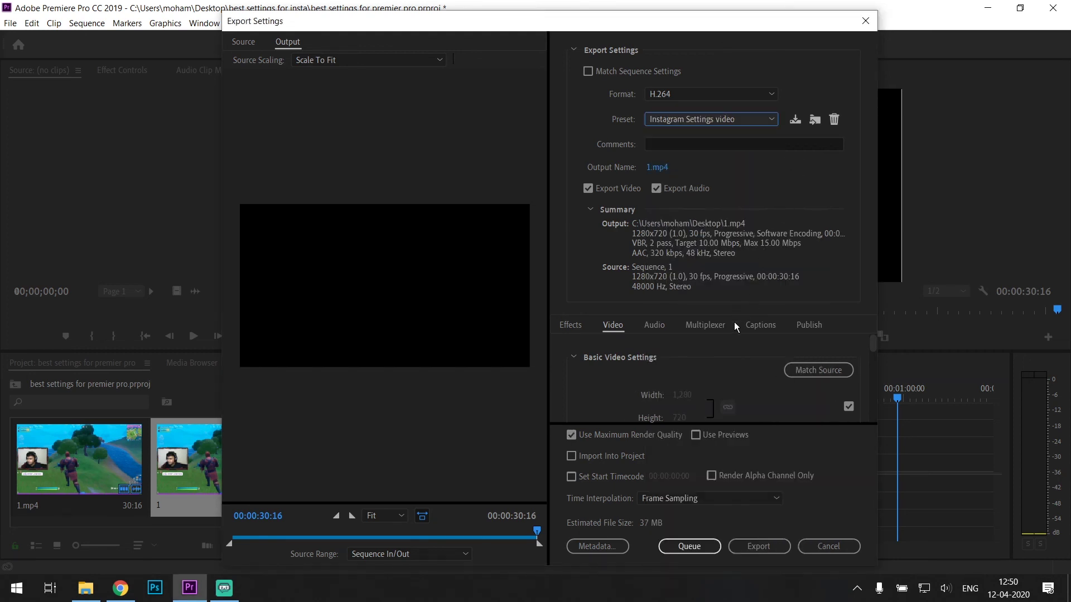
scroll(762, 375, down, 1)
scroll(764, 367, down, 5)
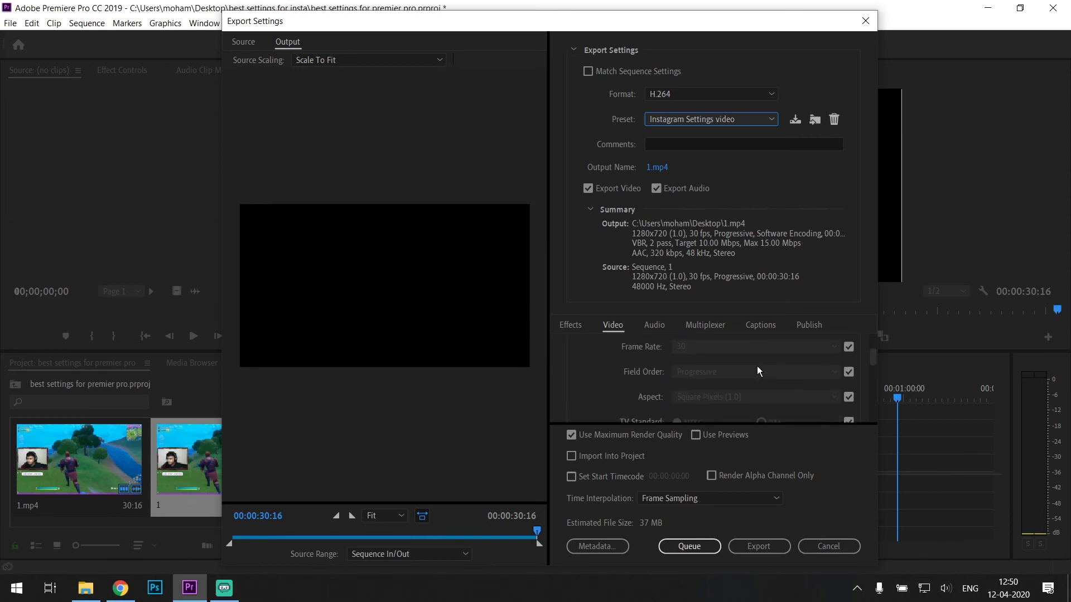
scroll(631, 359, down, 4)
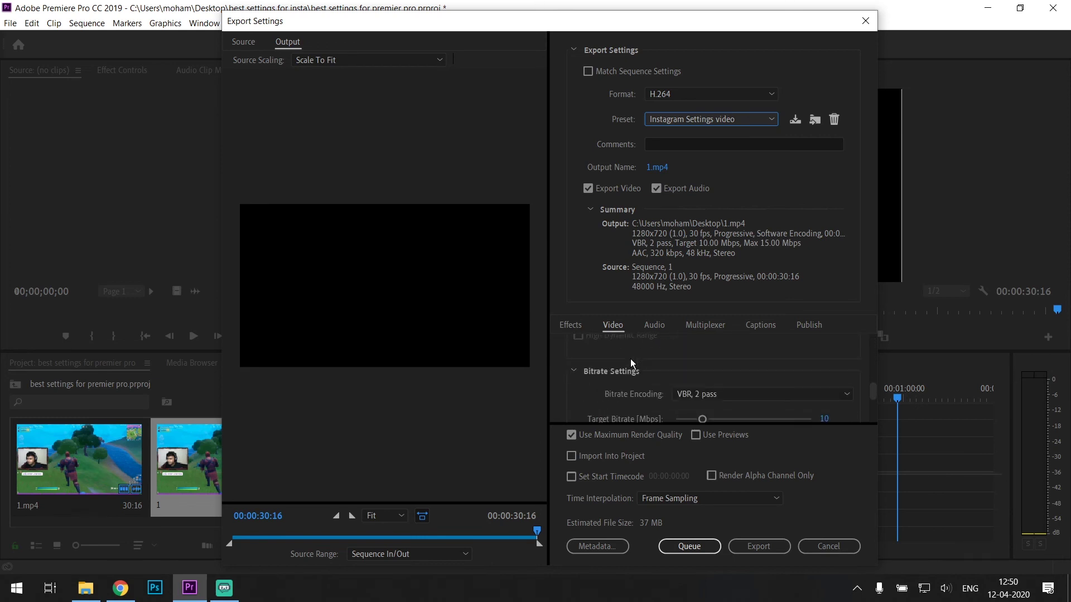
scroll(638, 364, down, 3)
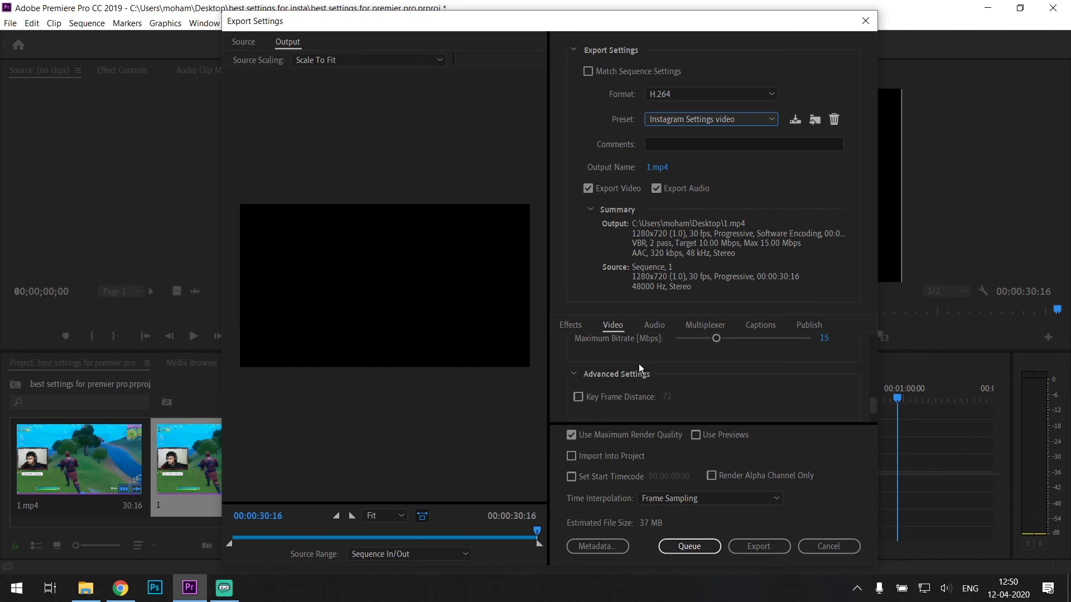
scroll(638, 364, up, 5)
scroll(638, 364, up, 8)
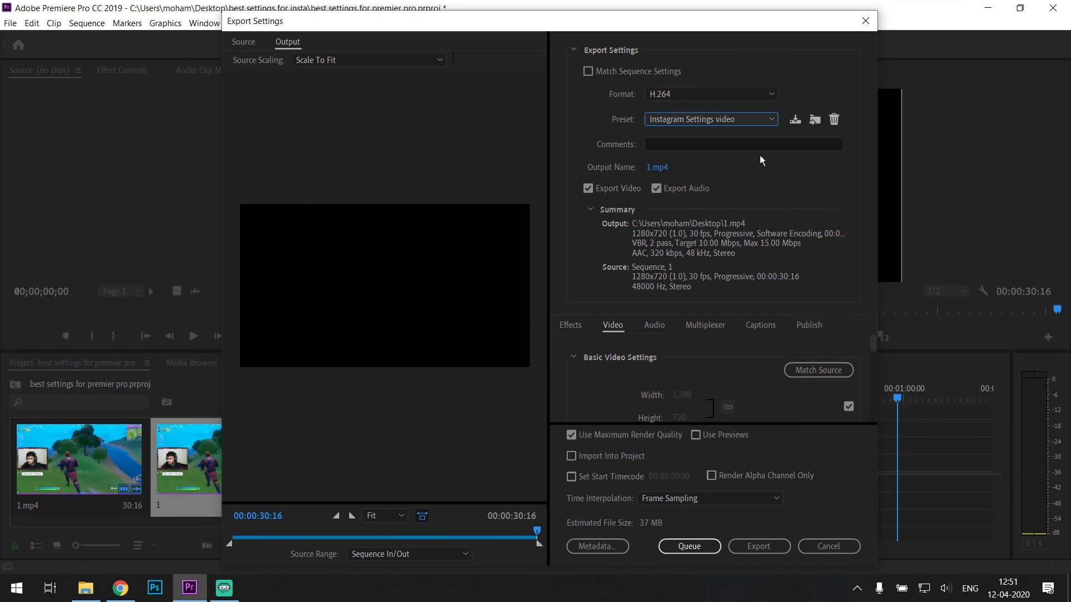
- Export 1.mp4 over the Entire Sequence with the Instagram Settings video preset
click(747, 118)
click(745, 130)
click(445, 552)
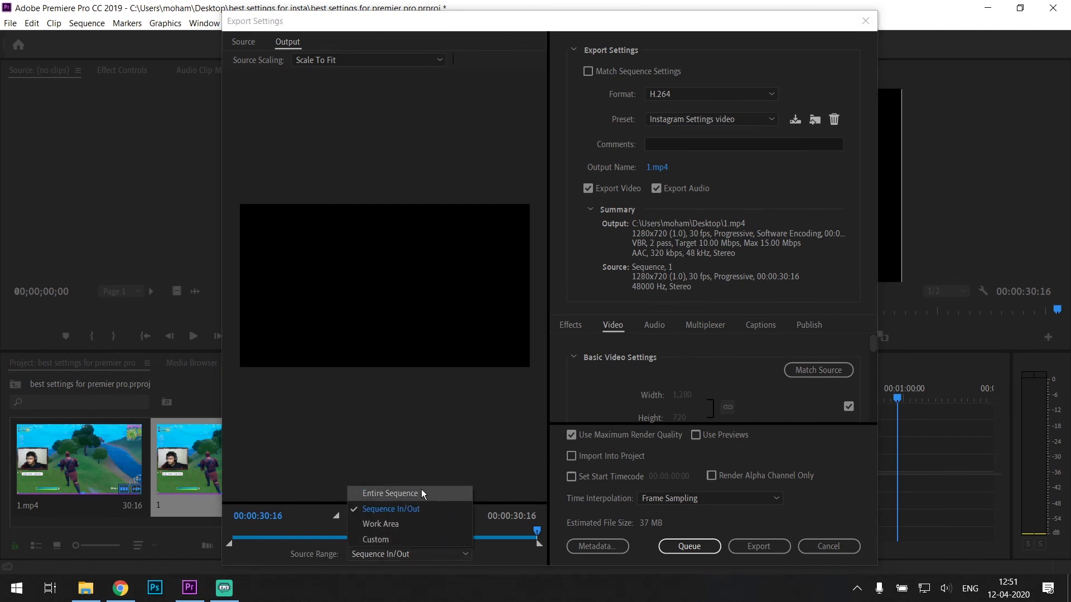
click(420, 489)
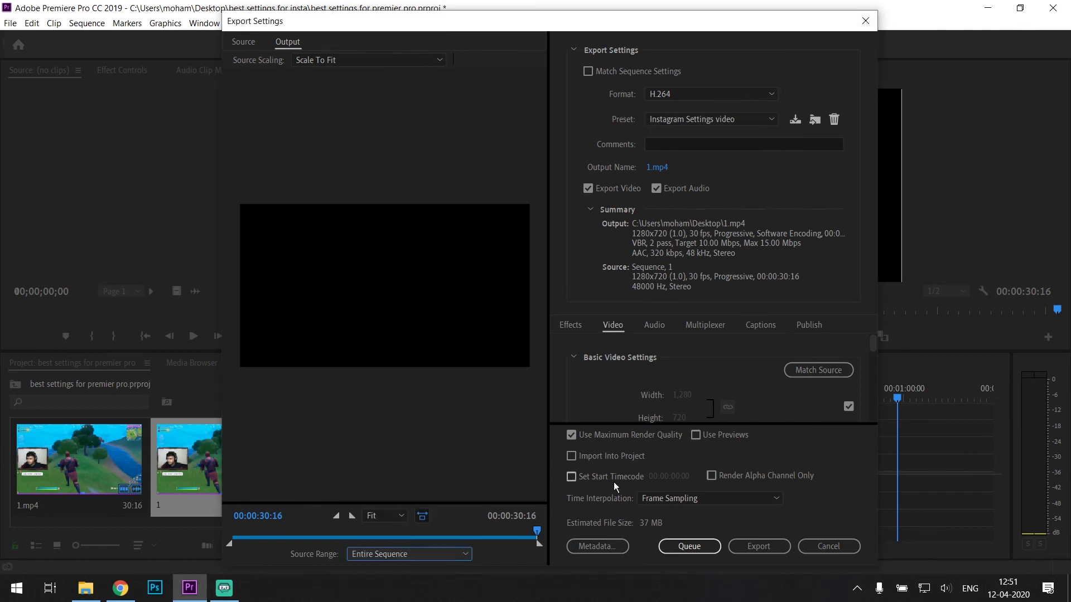
click(778, 545)
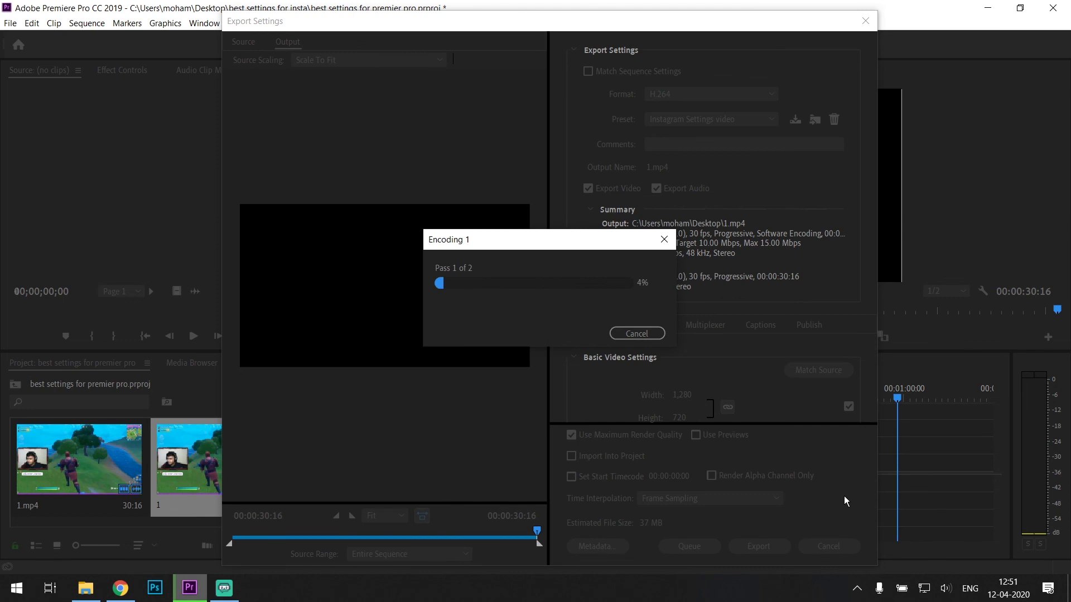